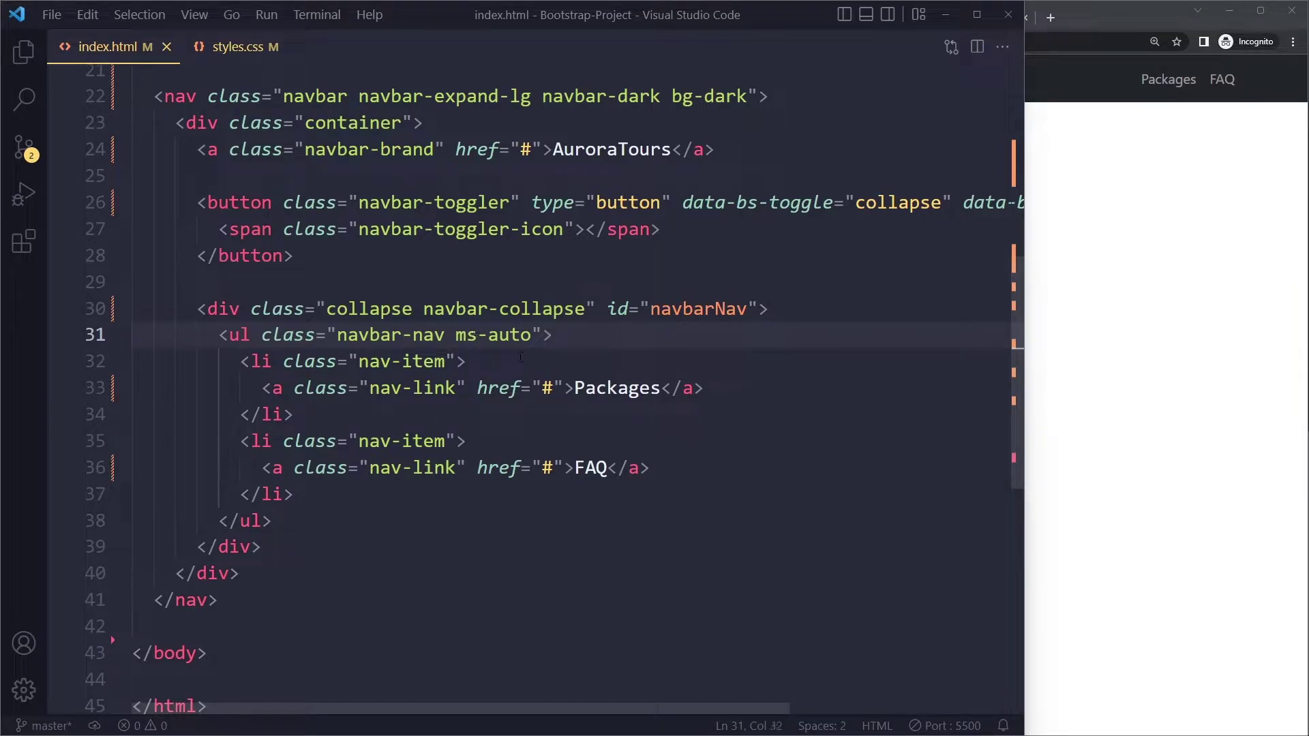
text(l)
Save the ms-auto navbar edit and view AuroraTours with Packages and FAQ right-aligned in Chrome
key(ctrl+s)
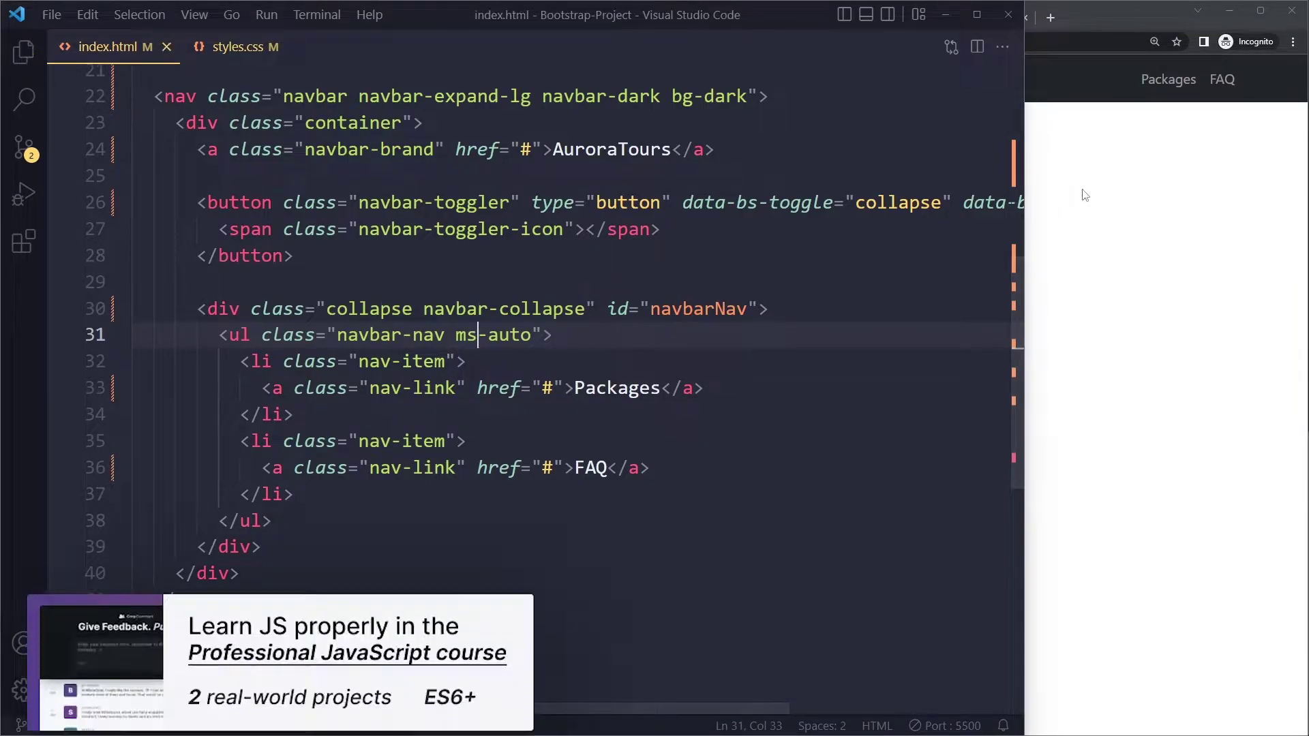
click(1155, 51)
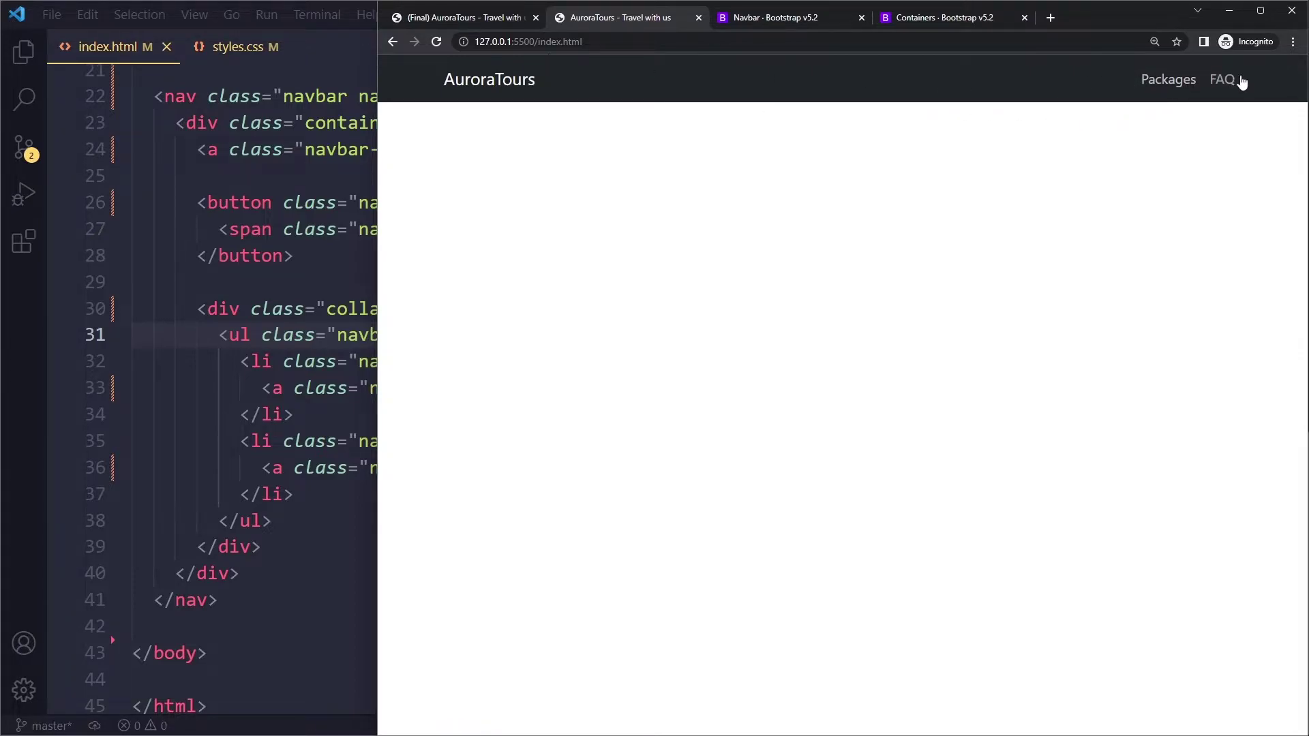
click(471, 18)
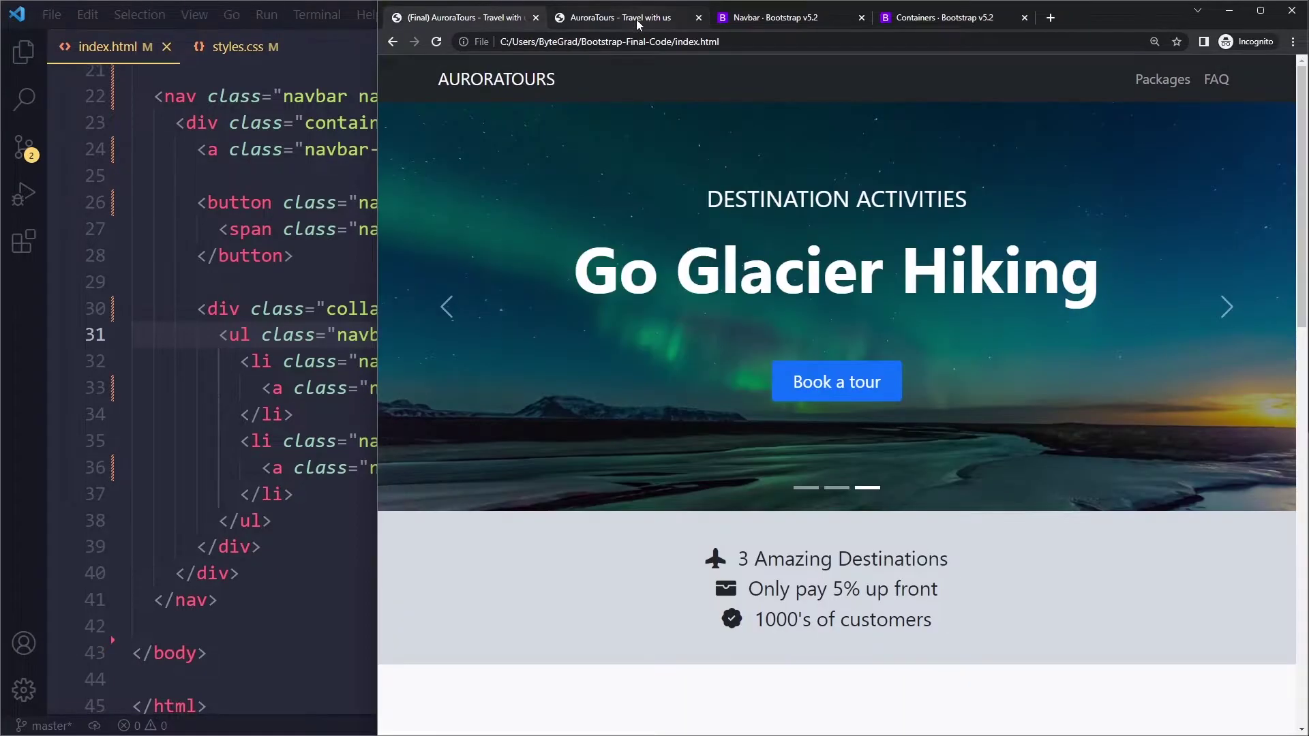
click(631, 20)
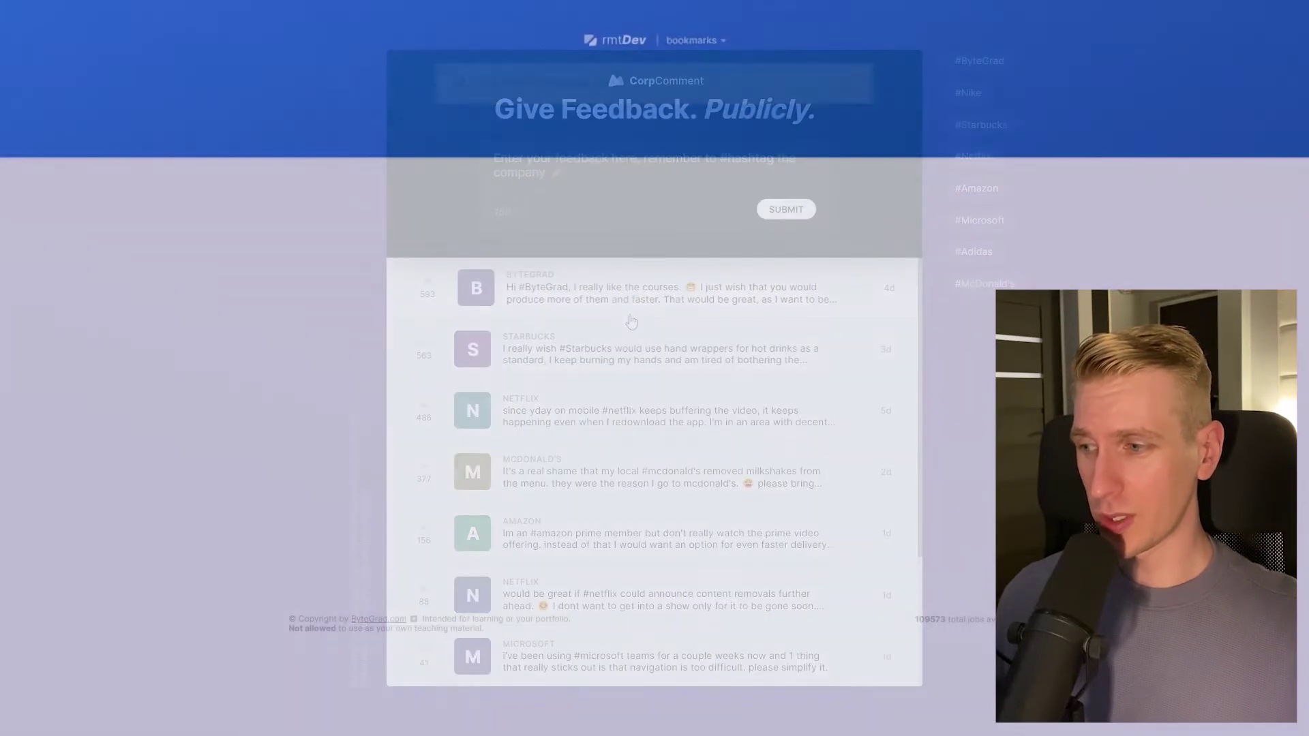
text(react developer)
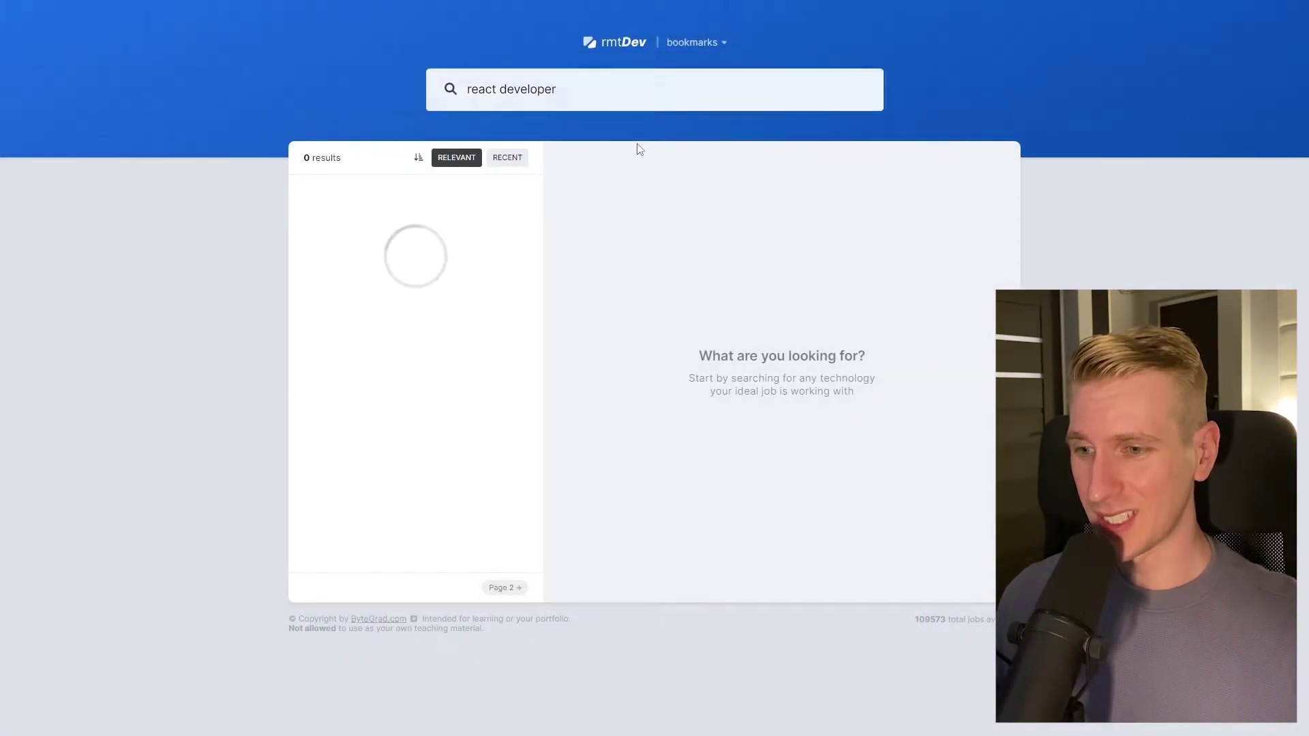
click(471, 311)
click(614, 303)
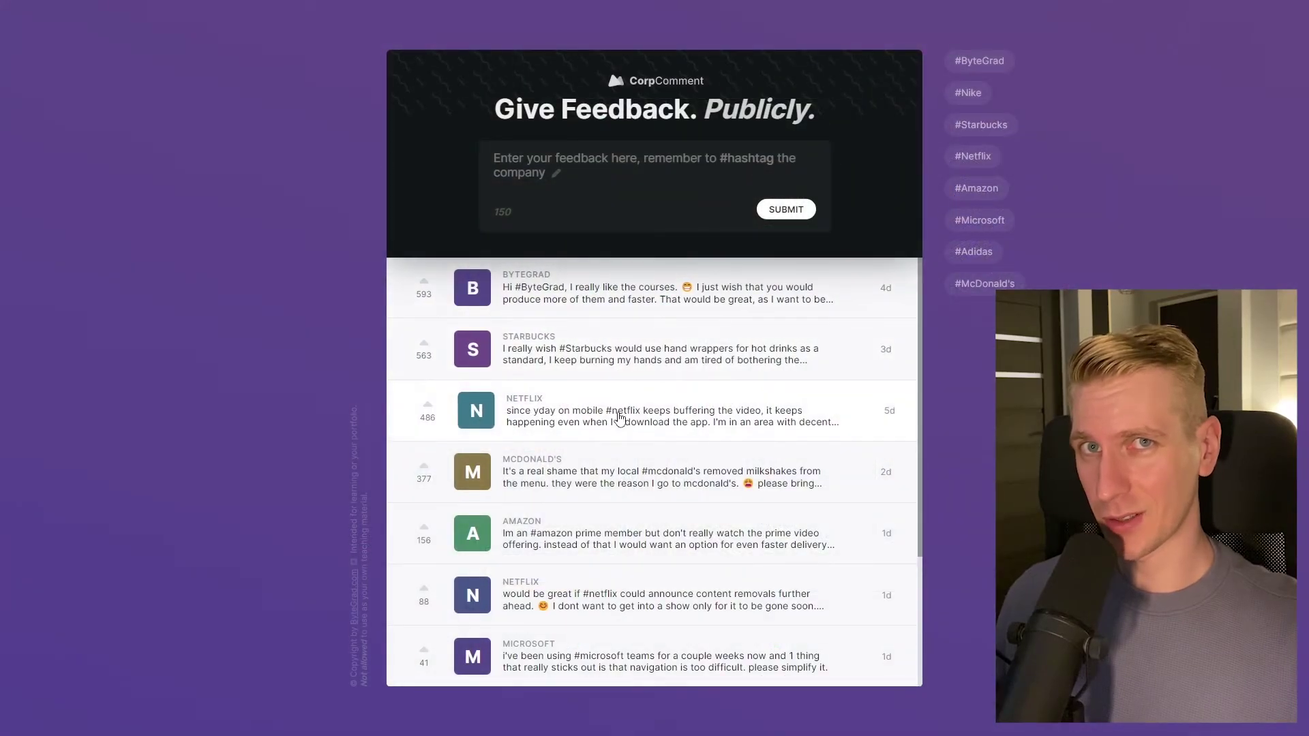
click(654, 173)
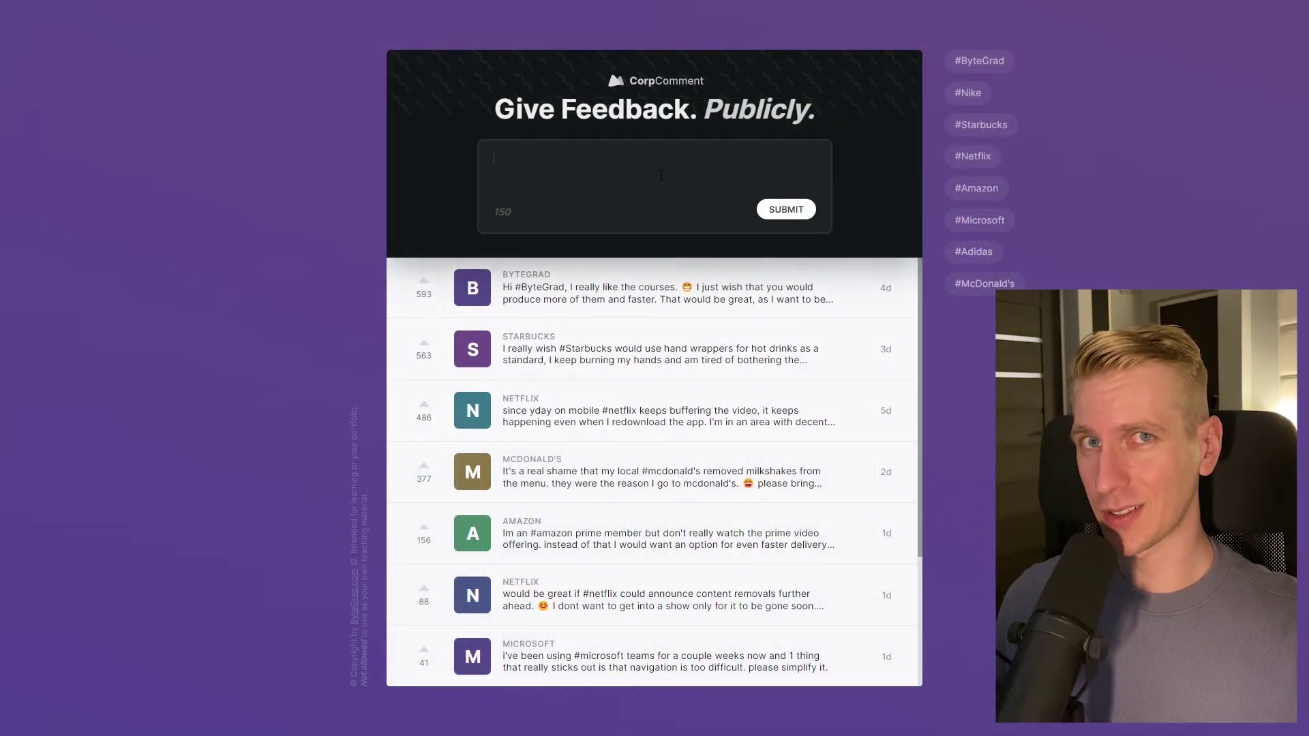